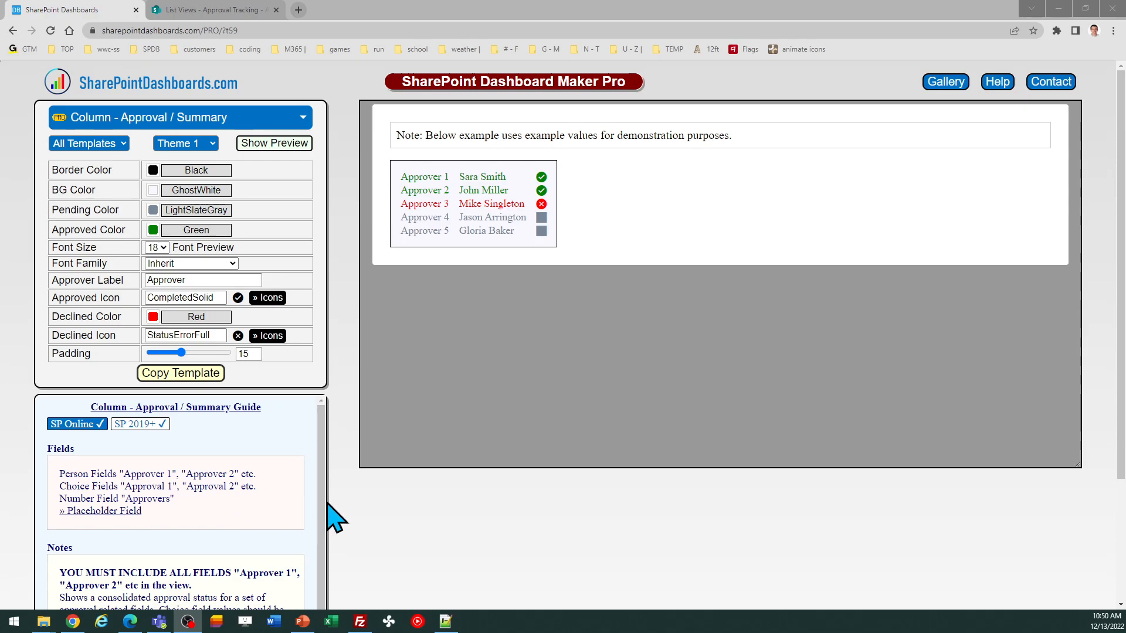
Step: Examine the template guide's field requirements and the Approval Tracking list's approver and approval columns
left_click_drag(326, 494, 323, 527)
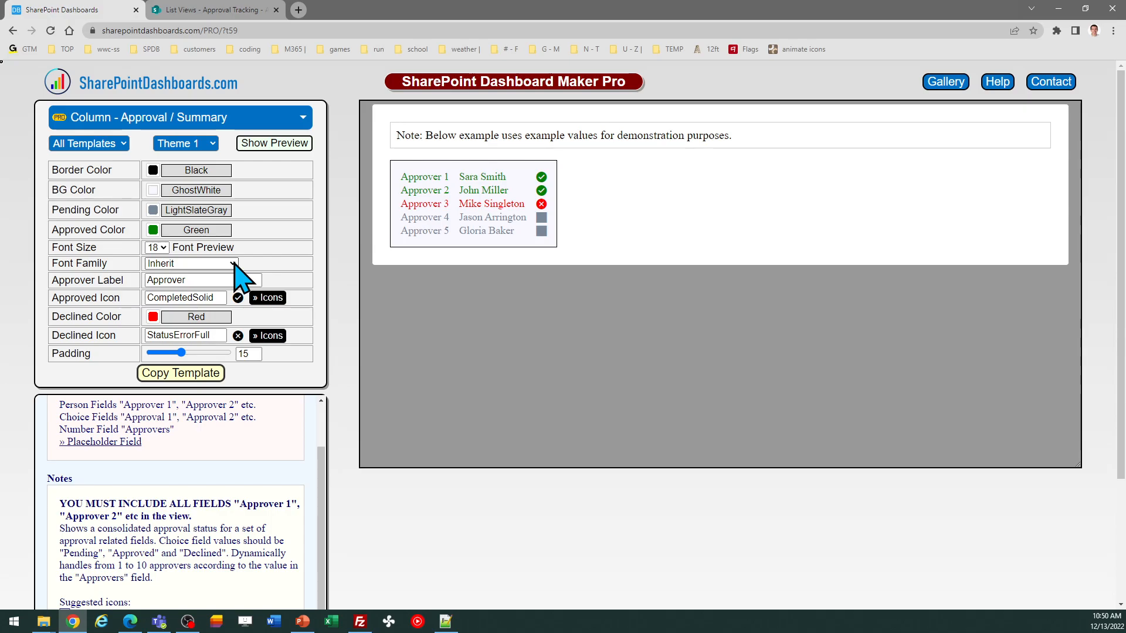
left_click(230, 10)
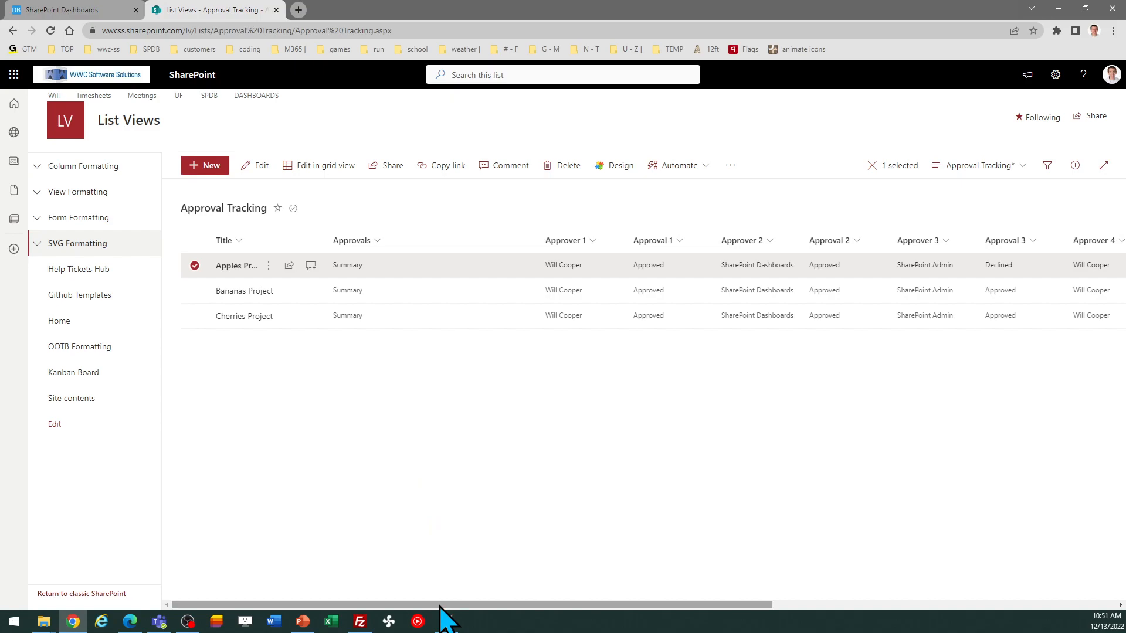
left_click_drag(439, 604, 634, 617)
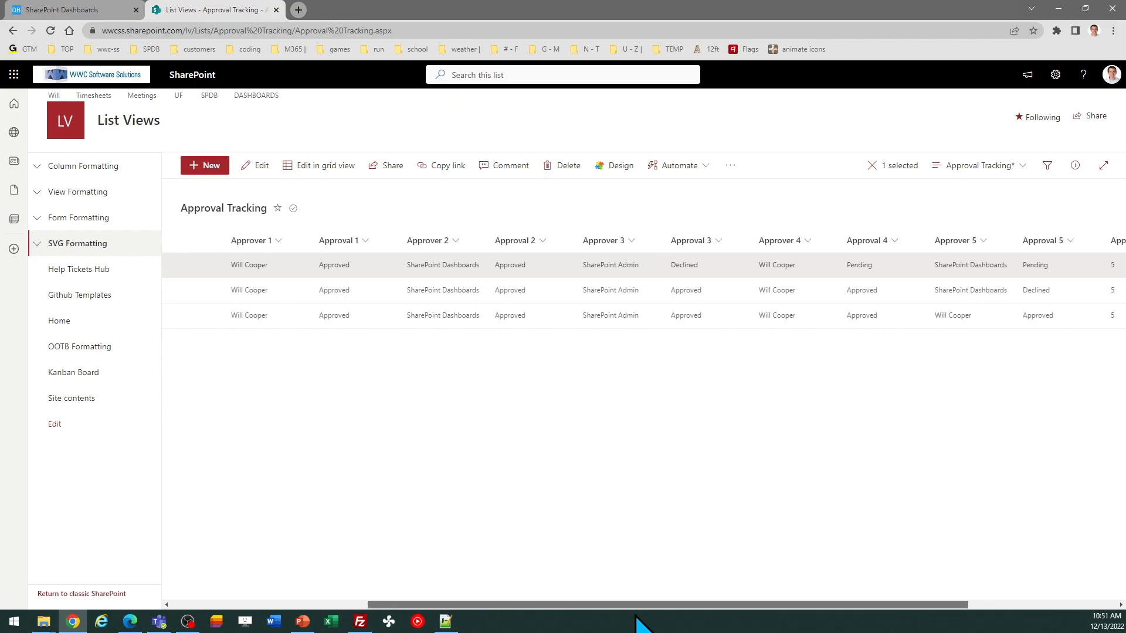
left_click_drag(635, 616, 685, 615)
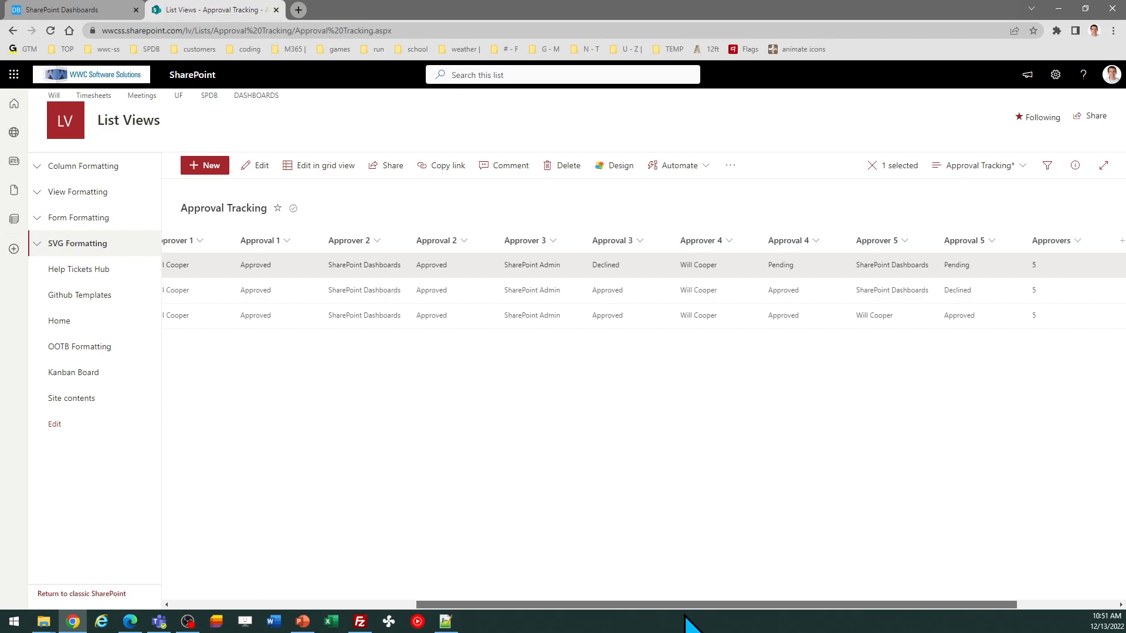
left_click_drag(685, 616, 643, 616)
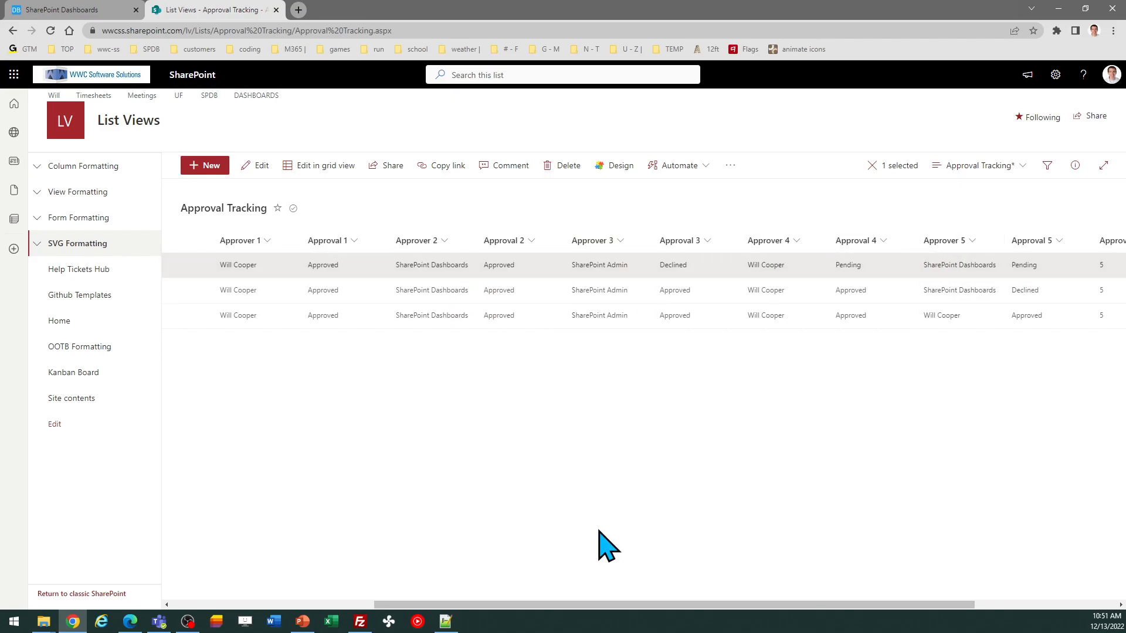
left_click_drag(593, 605, 687, 605)
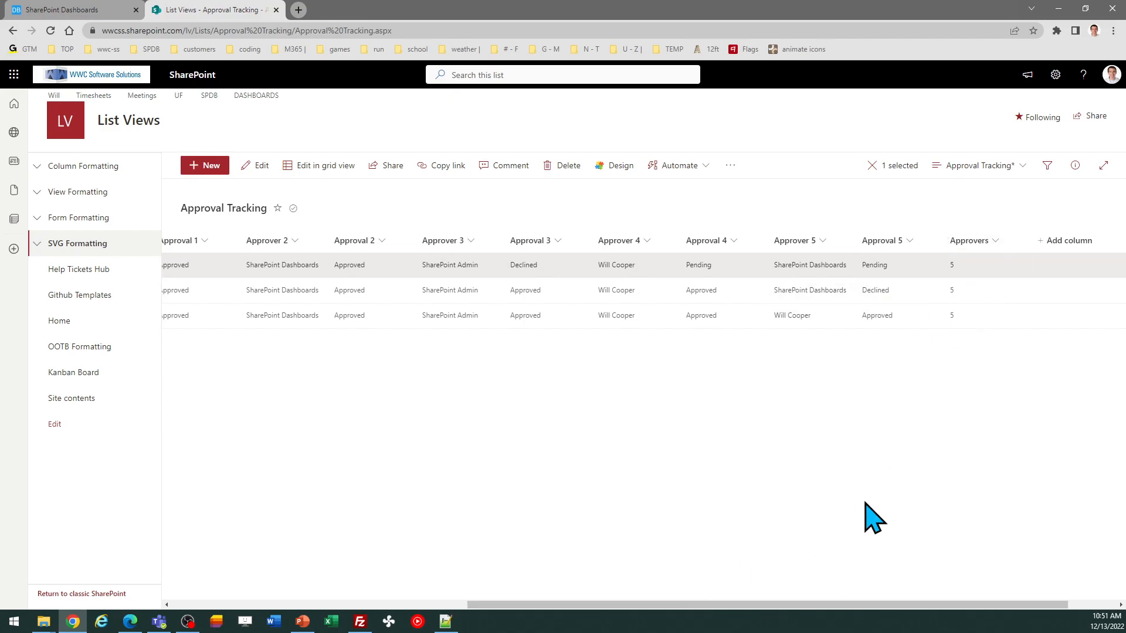
left_click_drag(822, 605, 492, 595)
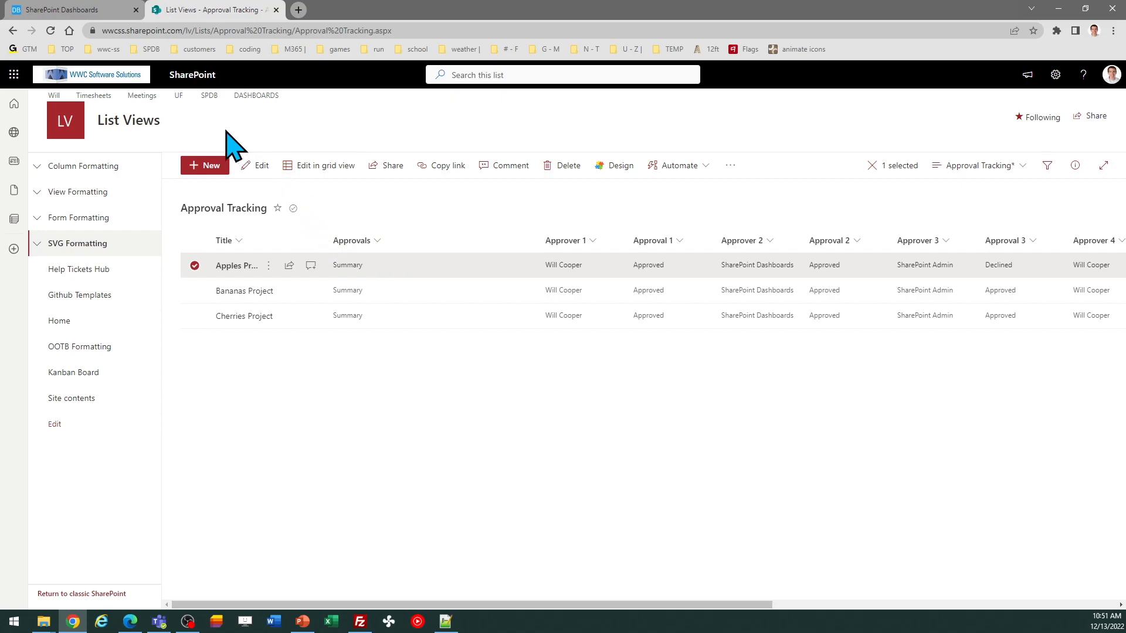
Step: Copy the Column - Approval / Summary template with its Theme 1 settings
left_click(94, 12)
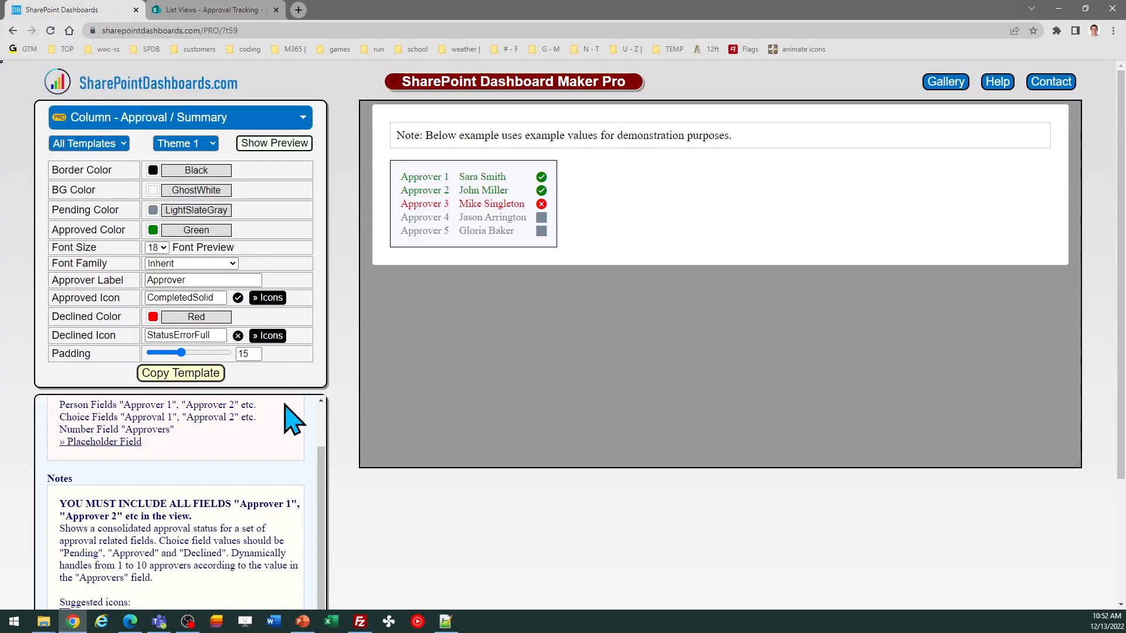
left_click_drag(321, 460, 296, 397)
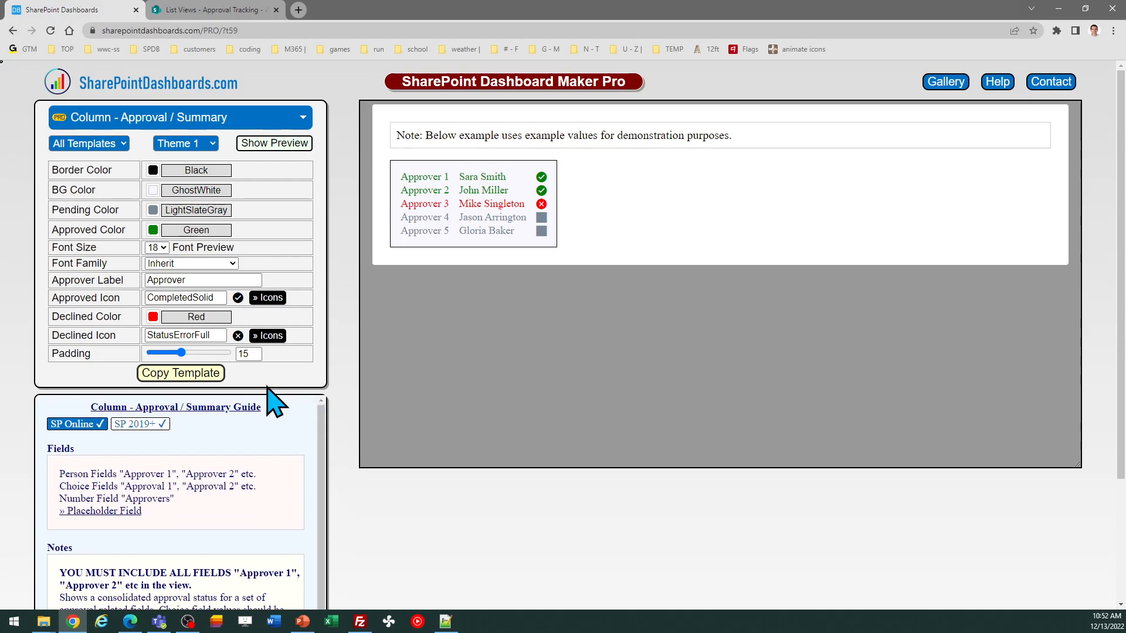
left_click(199, 373)
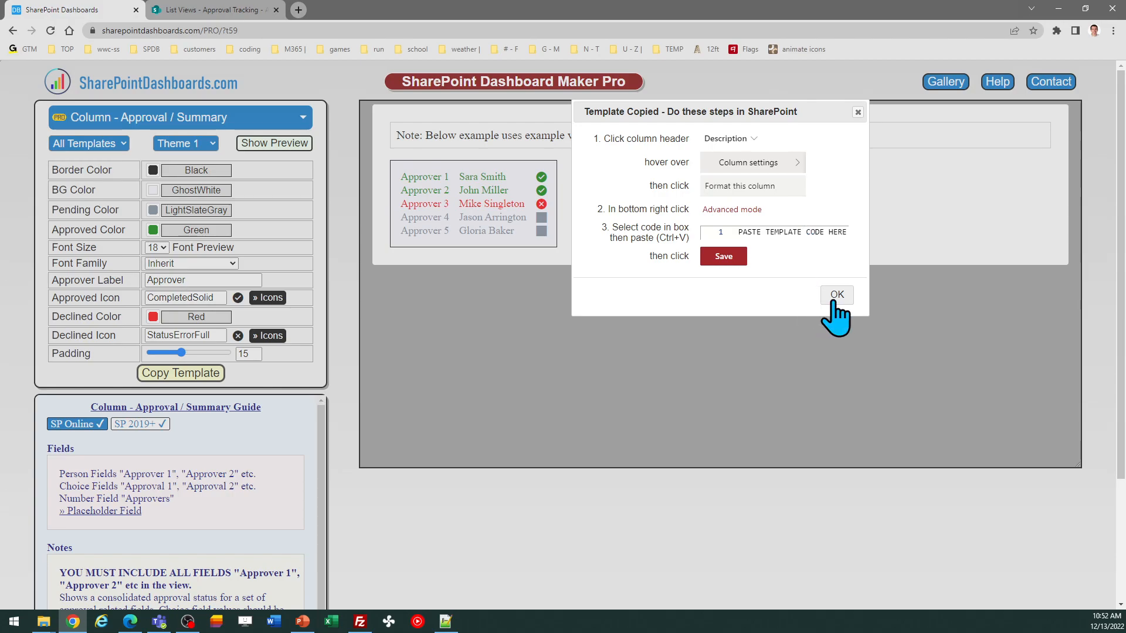
left_click(837, 295)
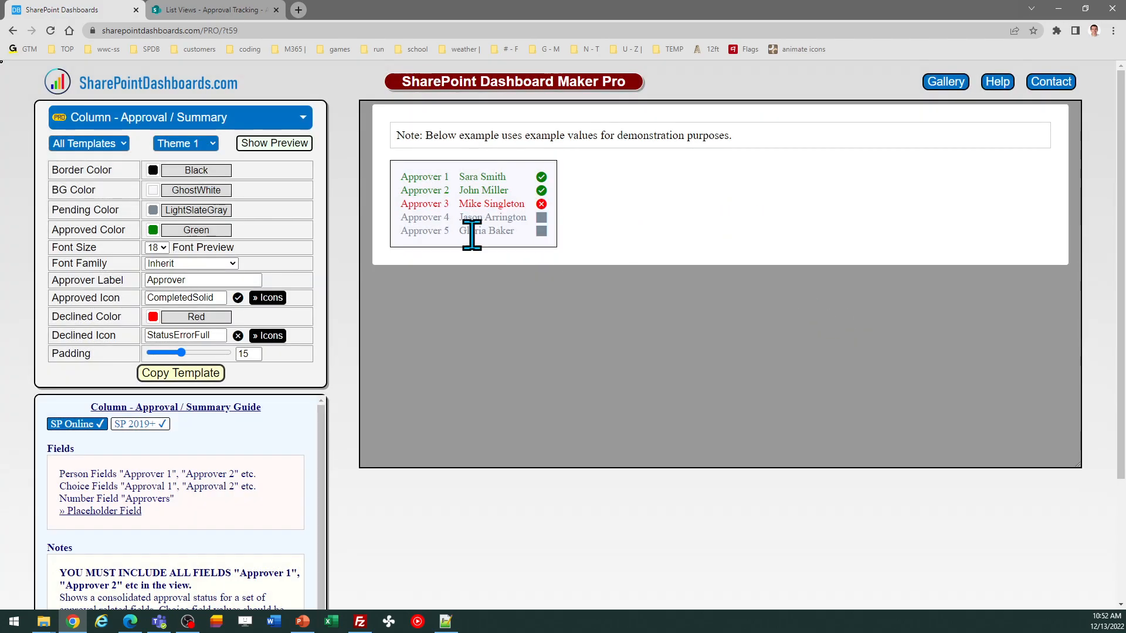
Step: Replace the Approvals column's formatting JSON with the copied template in advanced mode and save it
left_click(224, 9)
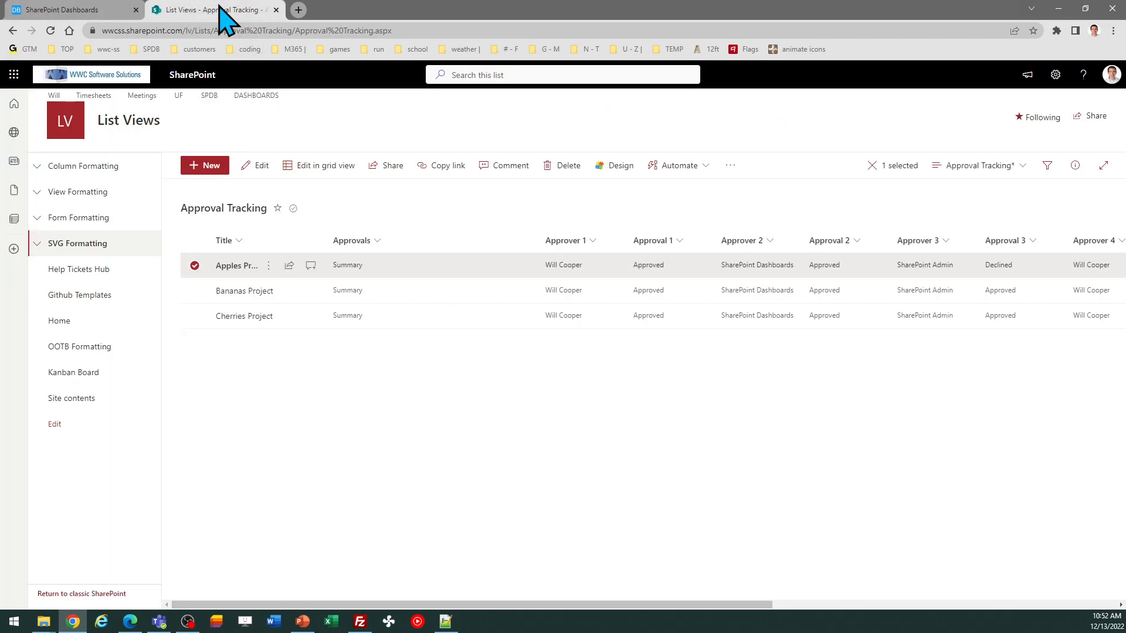
left_click(379, 242)
mouse_move(393, 350)
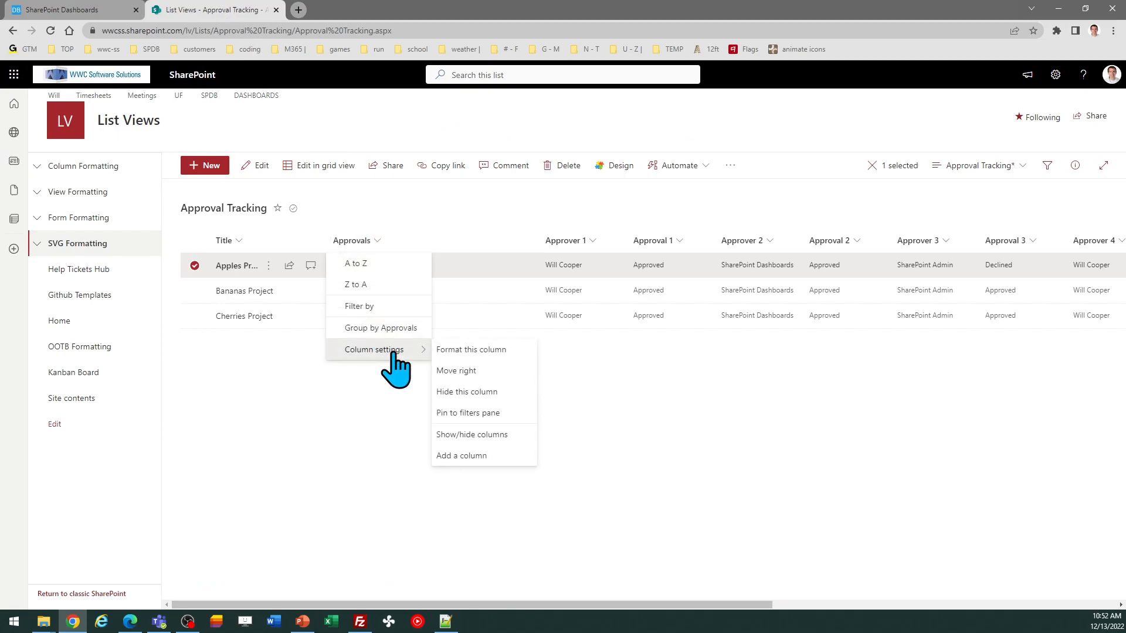
left_click(448, 349)
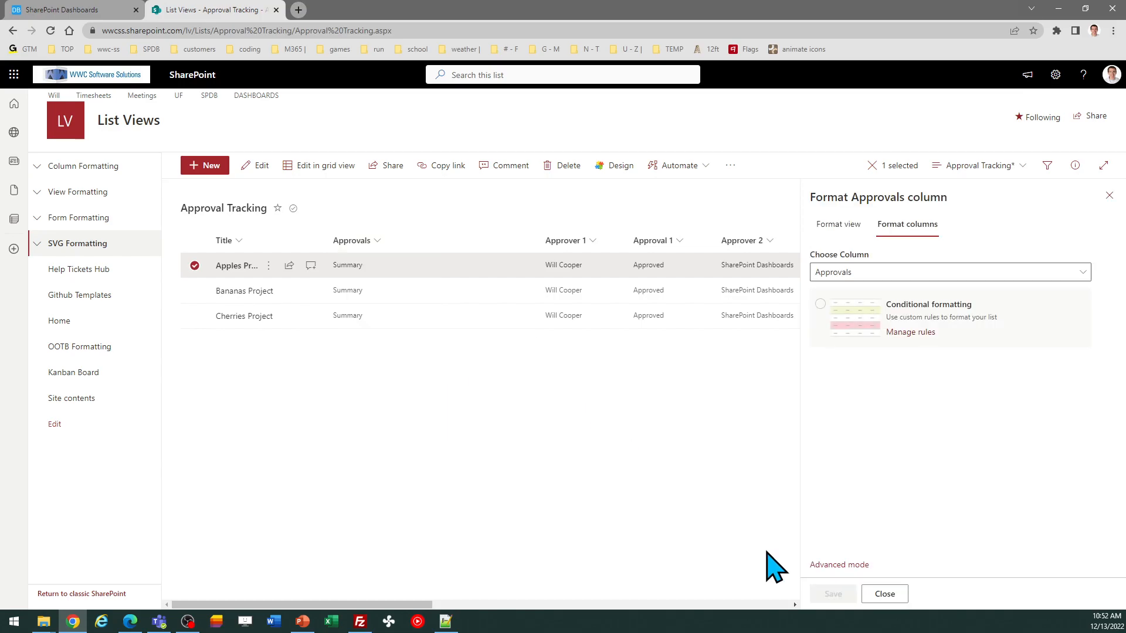
left_click(833, 565)
left_click(908, 475)
key("ctrl+a")
key("ctrl+v")
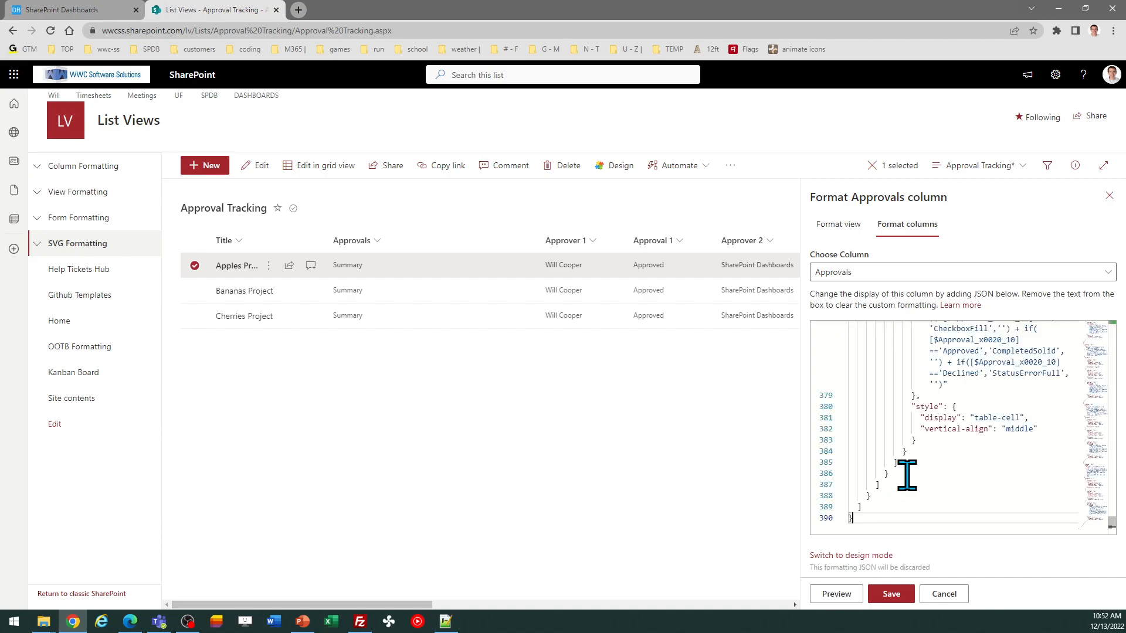
left_click(891, 594)
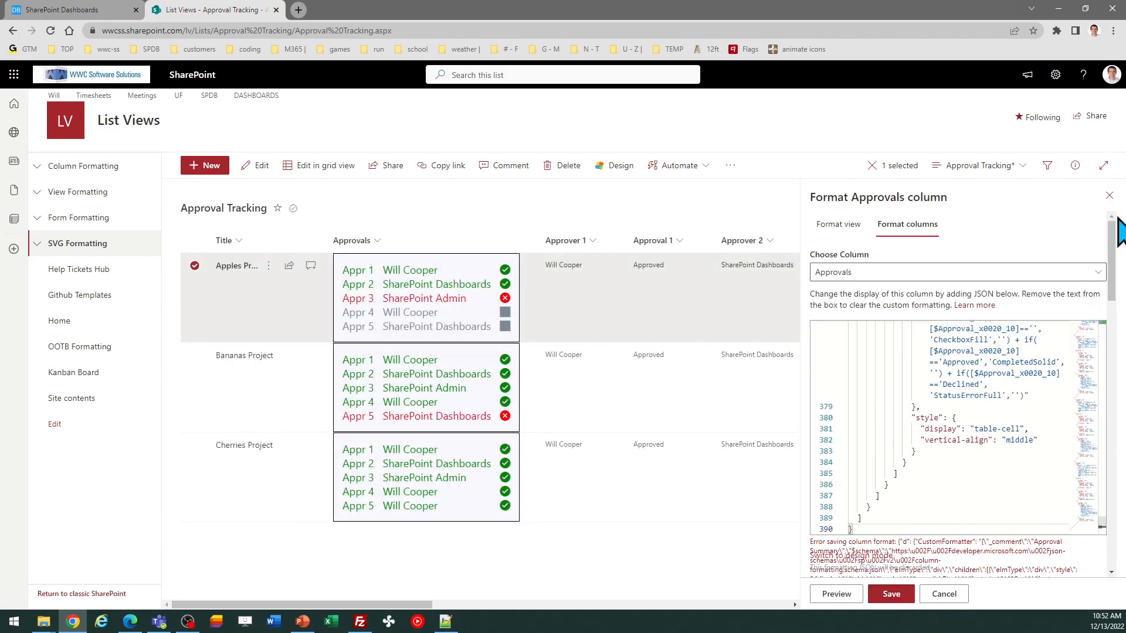
left_click(1109, 195)
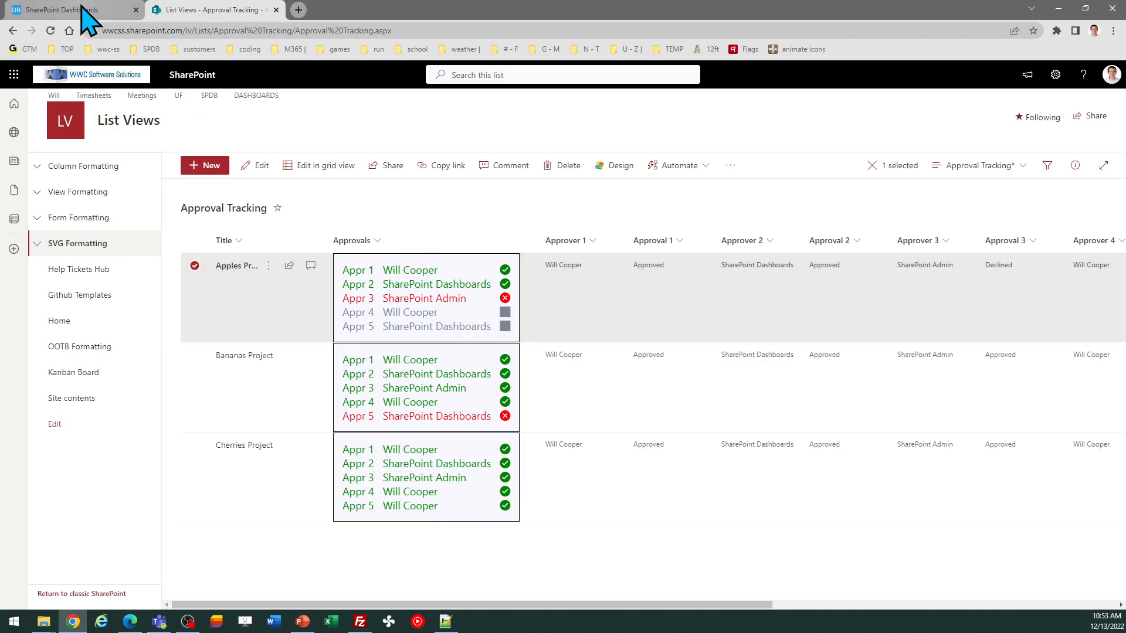
Step: Switch the approval summary template to Theme 2 and copy it
left_click(88, 14)
left_click(213, 143)
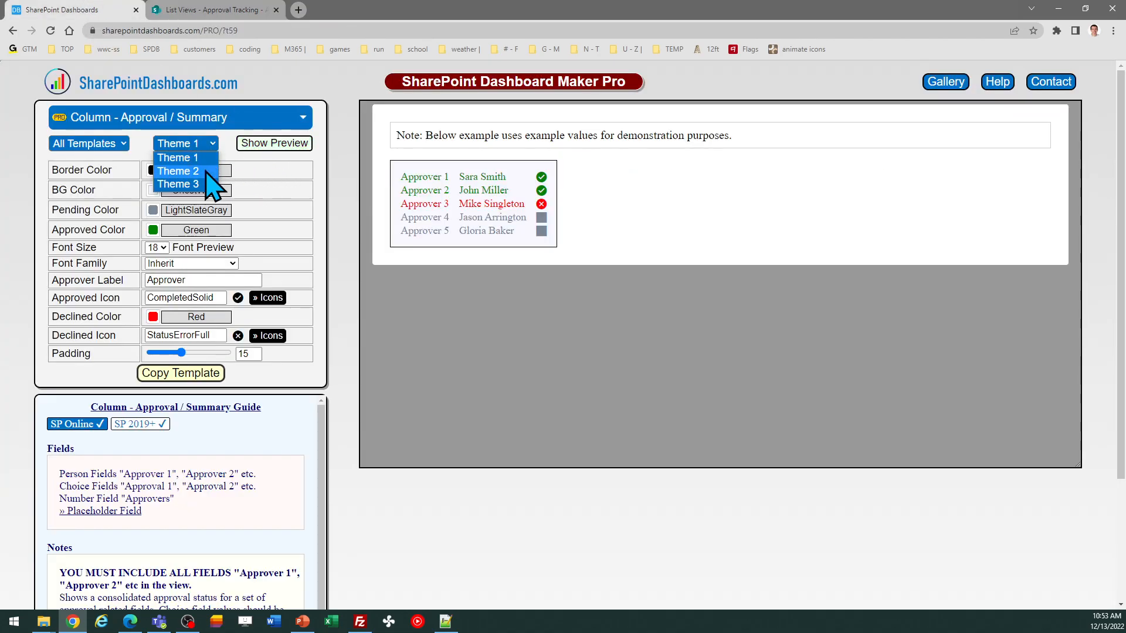
left_click(204, 170)
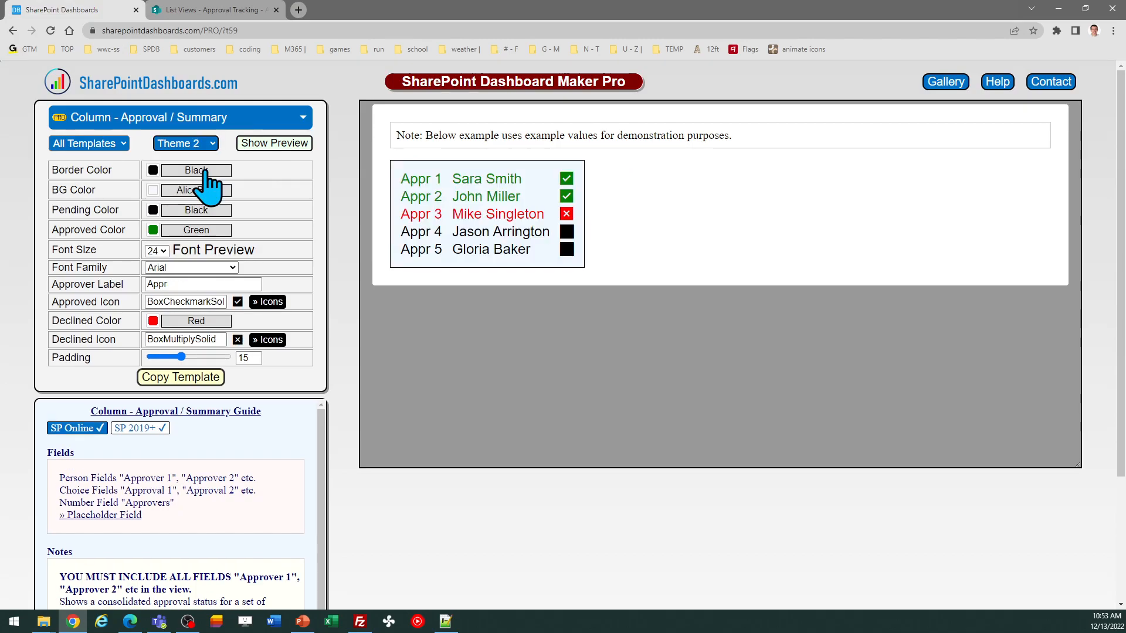
left_click(205, 377)
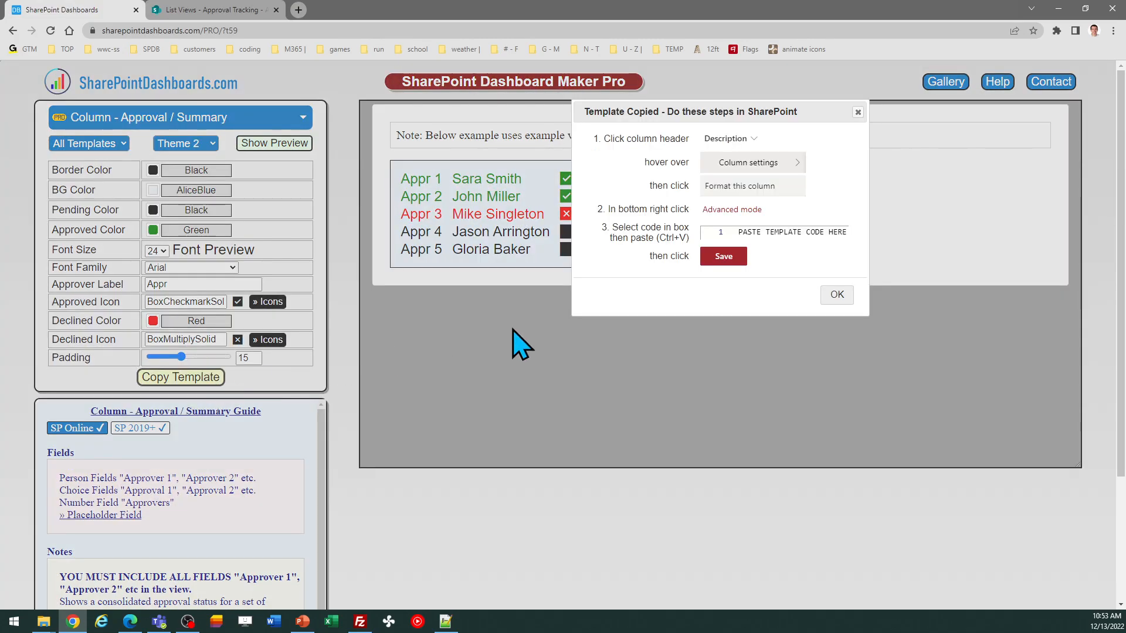
left_click(837, 296)
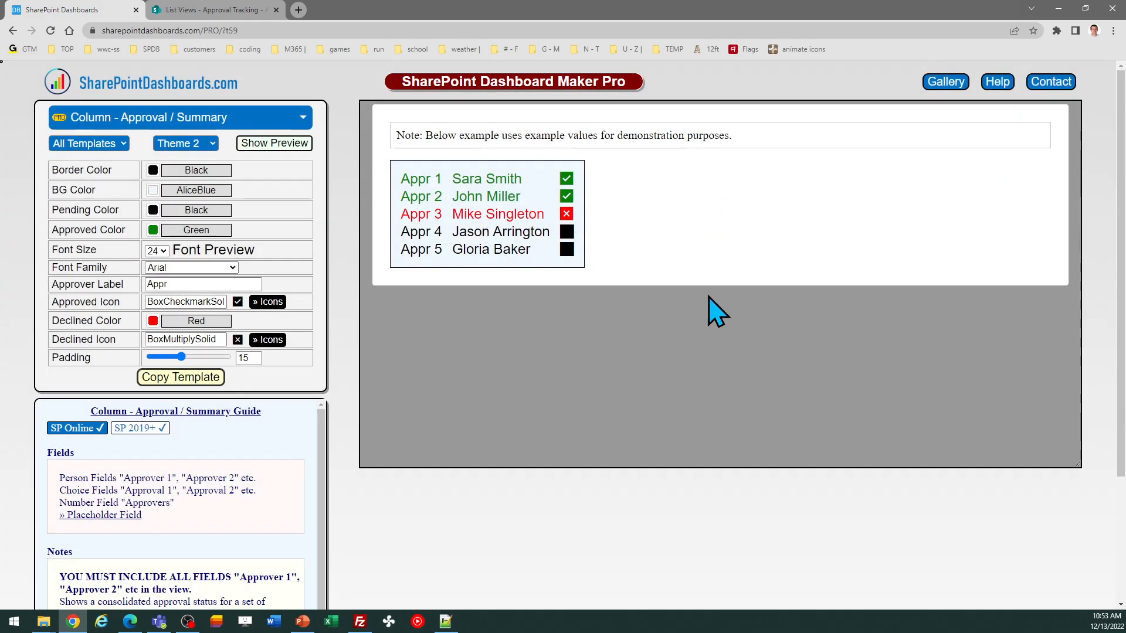
Step: Replace the Approvals column's formatting JSON with the Theme 2 template, save it, and widen the column
left_click(220, 8)
left_click(381, 241)
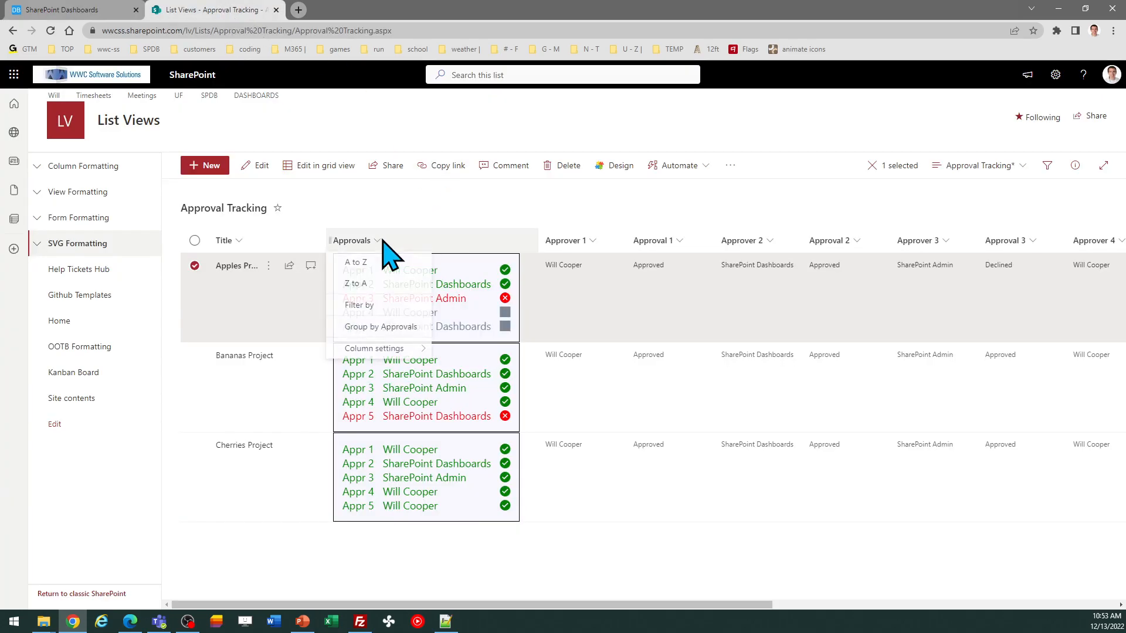
mouse_move(411, 352)
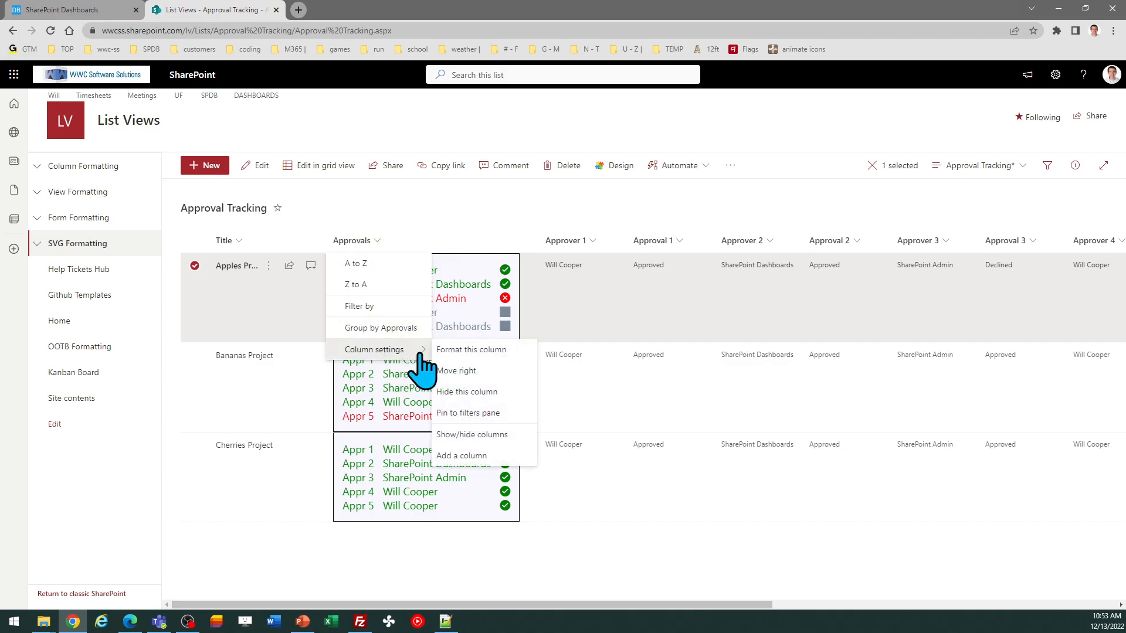
left_click(478, 350)
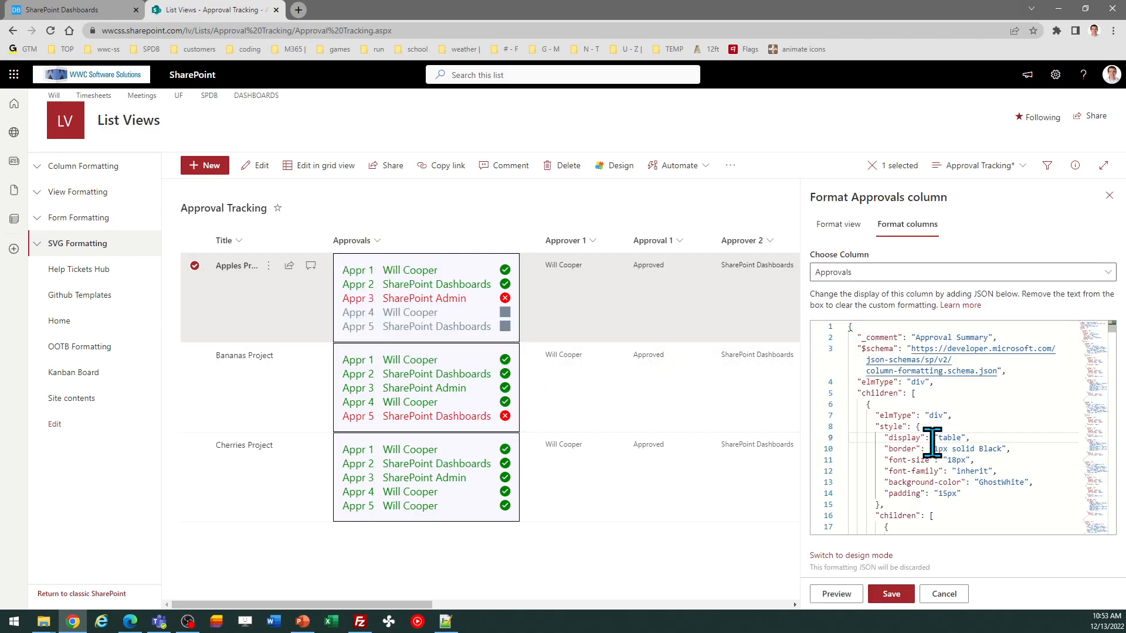
key("ctrl+a")
key("ctrl+v")
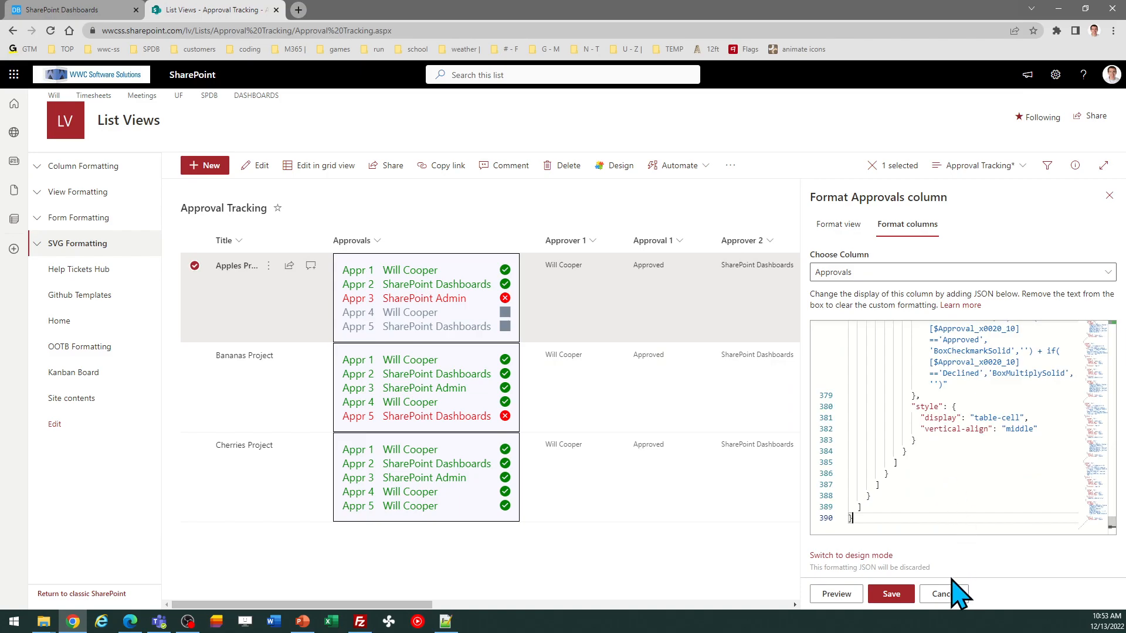
left_click(892, 593)
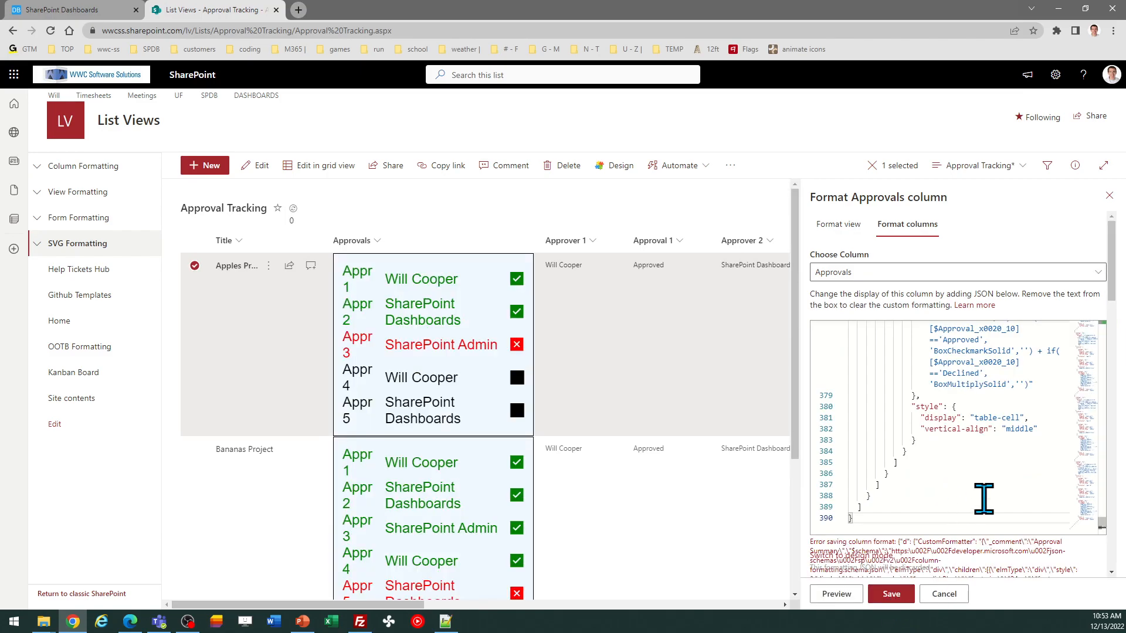
left_click(1109, 196)
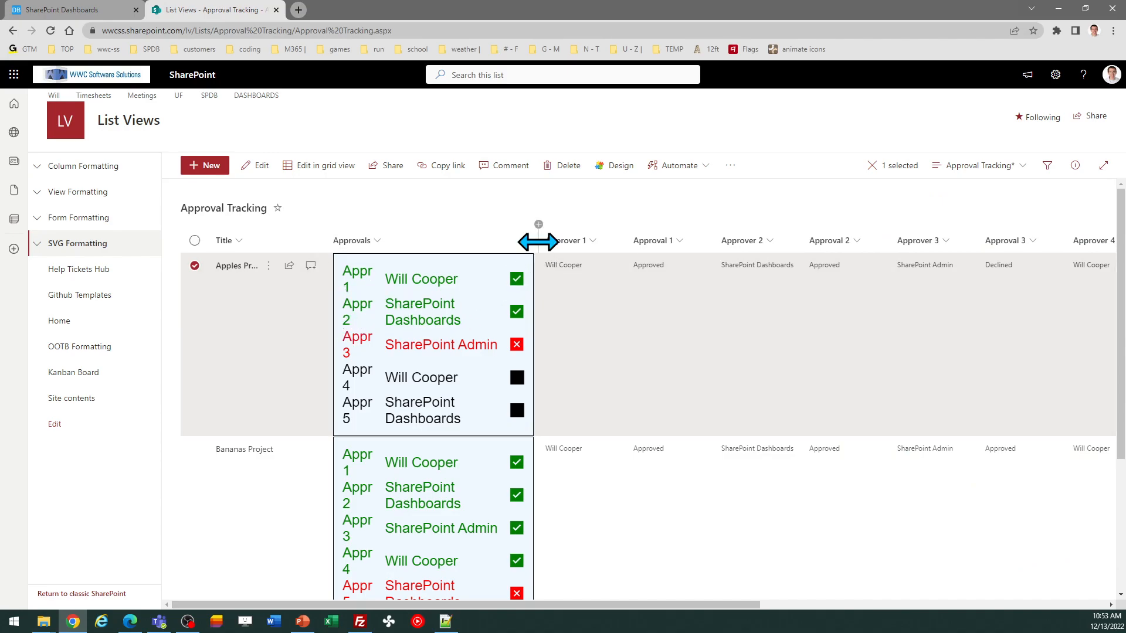
left_click_drag(535, 240, 593, 244)
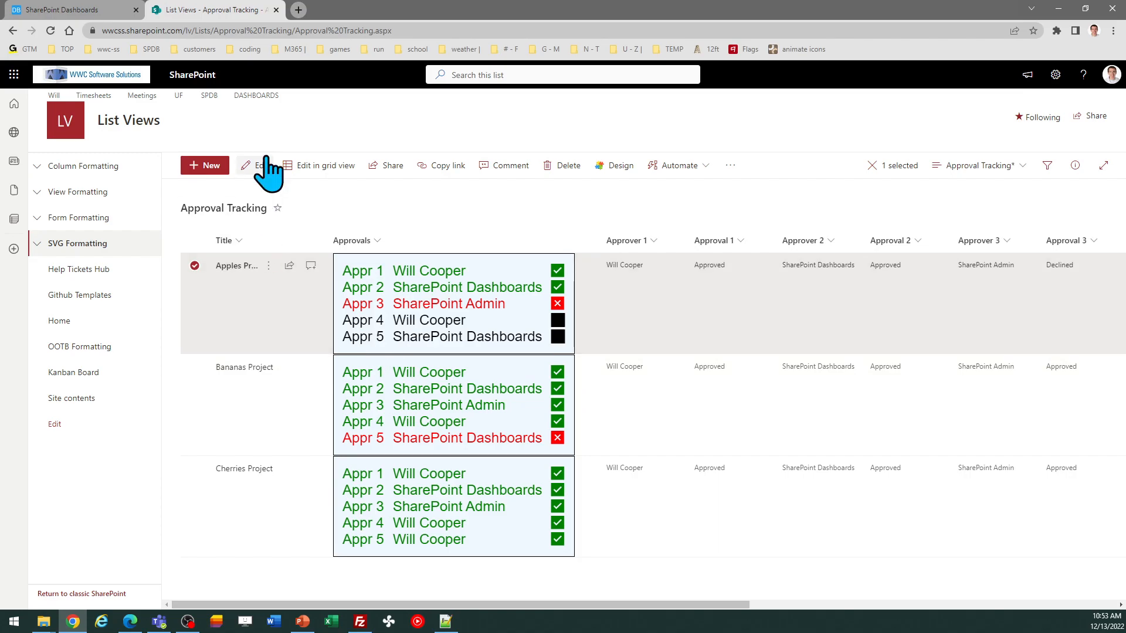
Step: Edit the Apples Project item, set Approval 3 to Approved, and save it
left_click(261, 168)
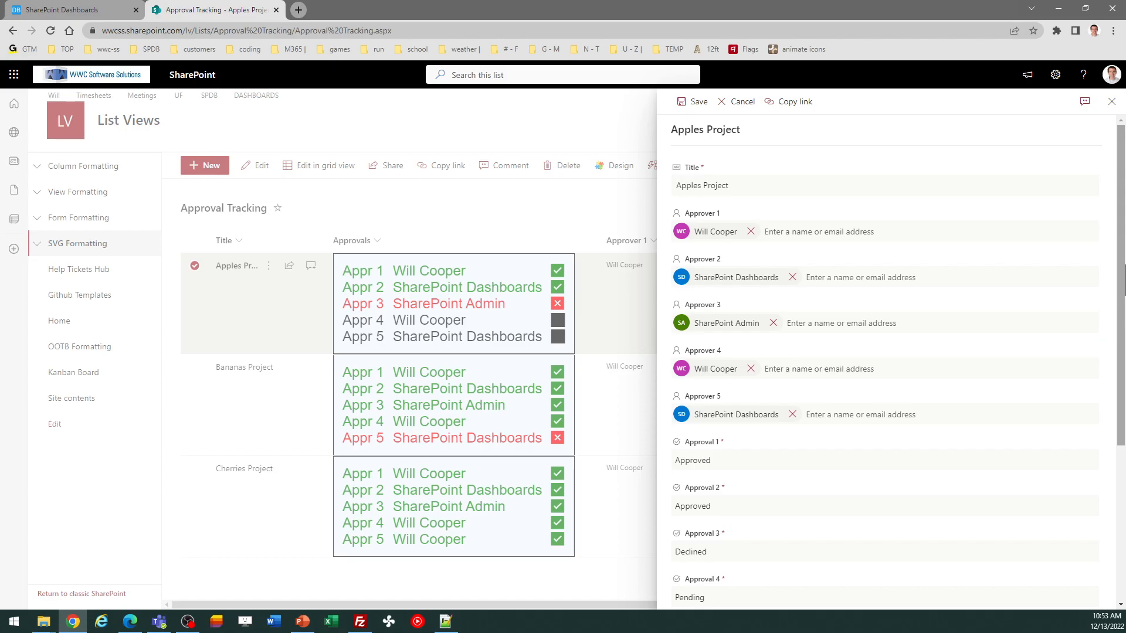
left_click_drag(1122, 258, 1123, 294)
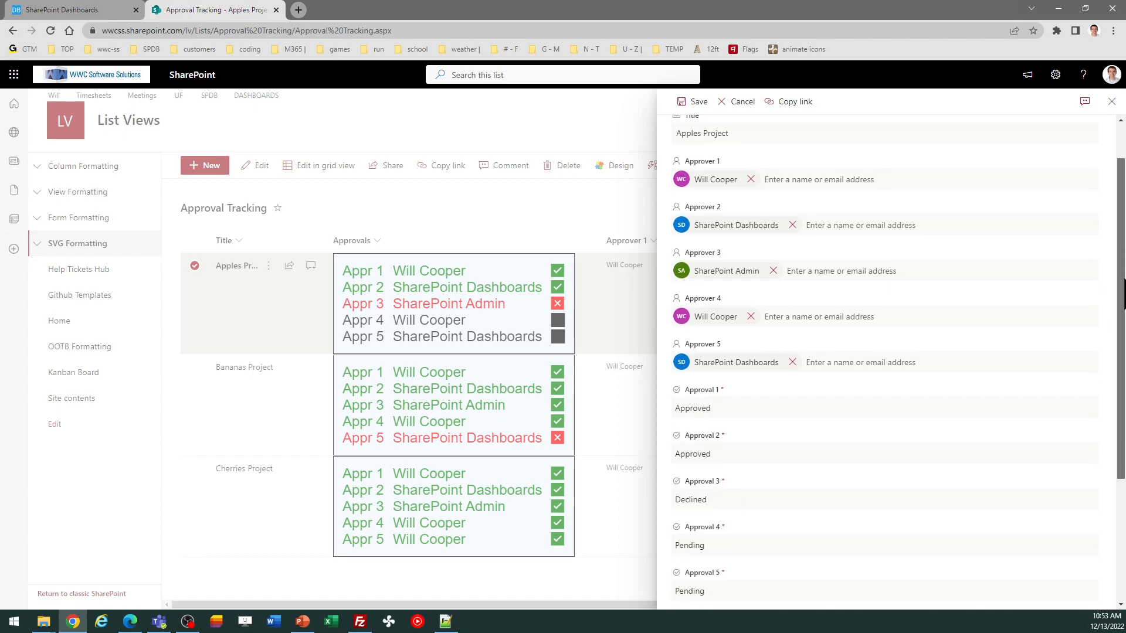
left_click_drag(1125, 279, 1124, 308)
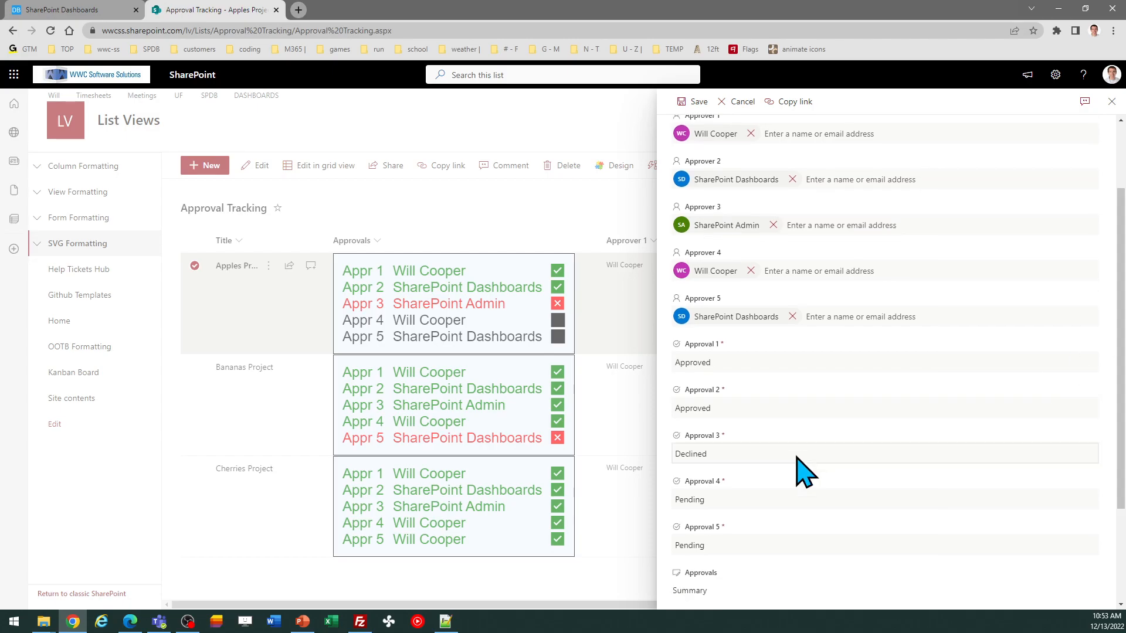
left_click(752, 452)
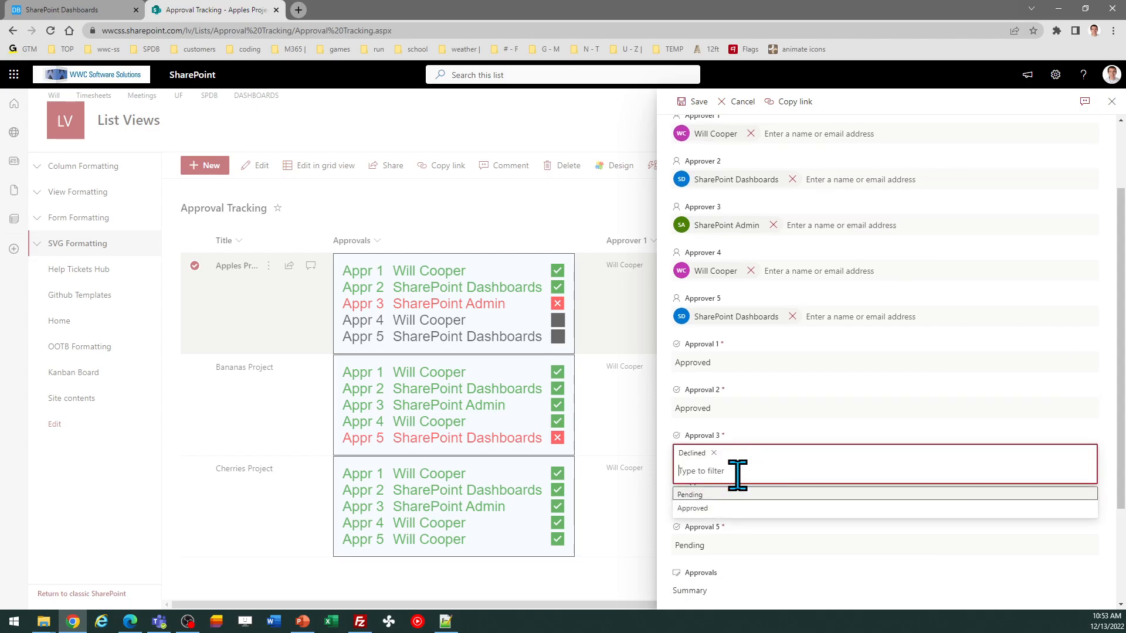
left_click(705, 509)
left_click(696, 102)
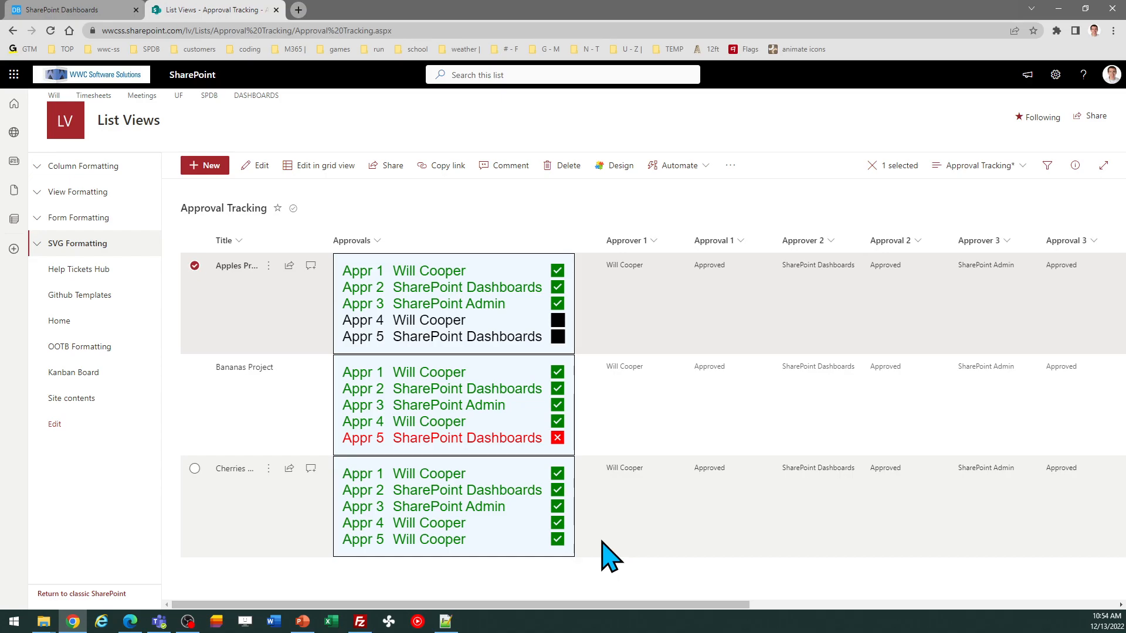
left_click_drag(586, 610, 548, 616)
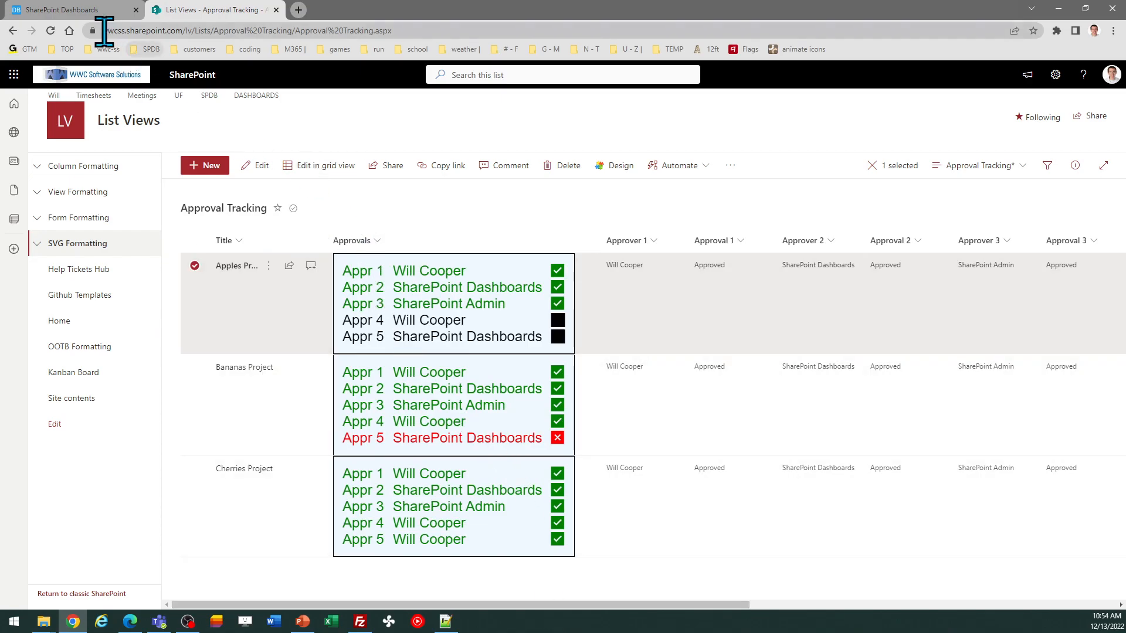
mouse_move(79, 10)
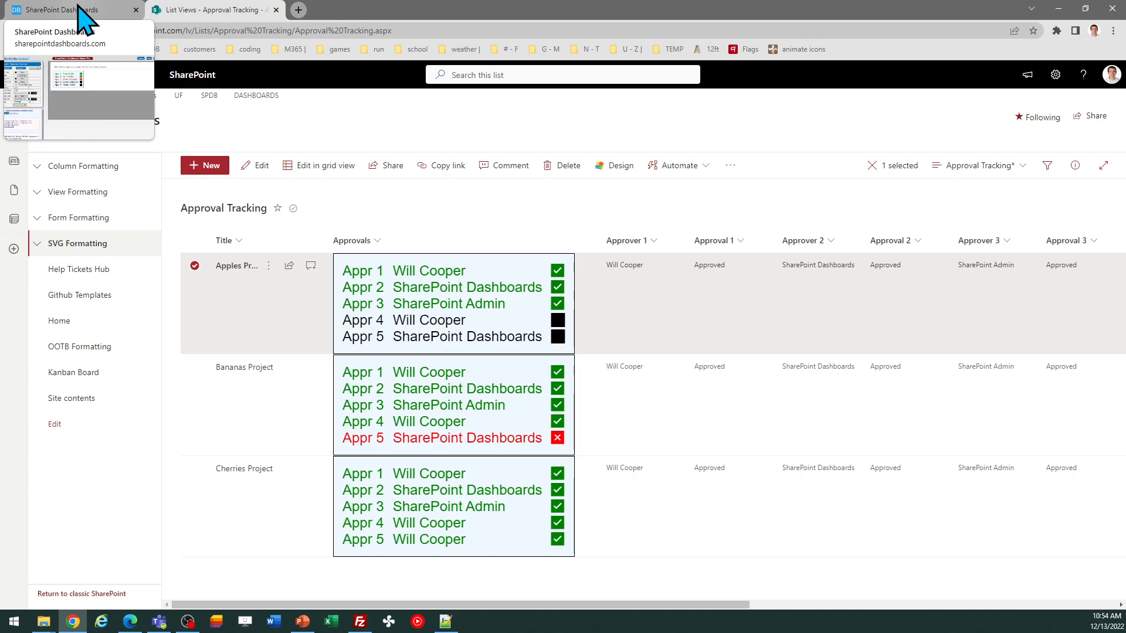
left_click(79, 10)
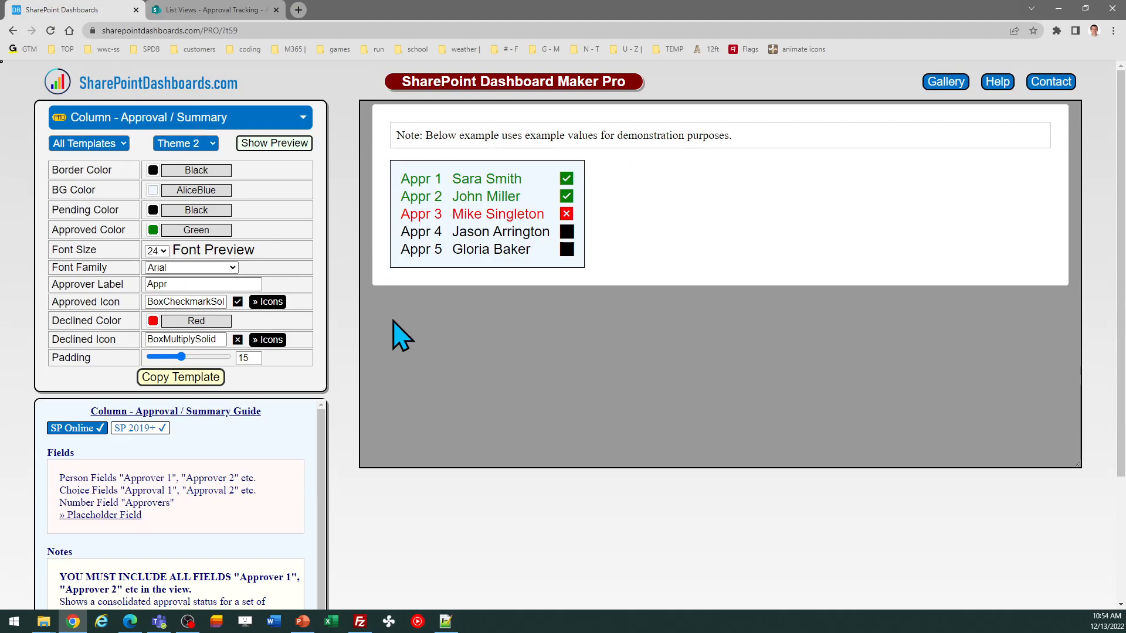